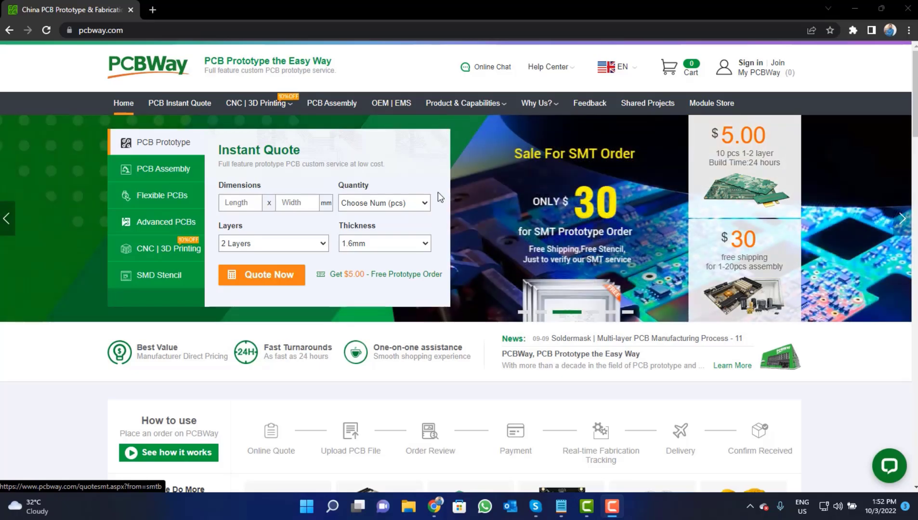
{"action": "scroll", "coordinate": [429, 205], "scroll_direction": "down", "scroll_amount": 4}
{"action": "scroll", "coordinate": [464, 229], "scroll_direction": "down", "scroll_amount": 3}
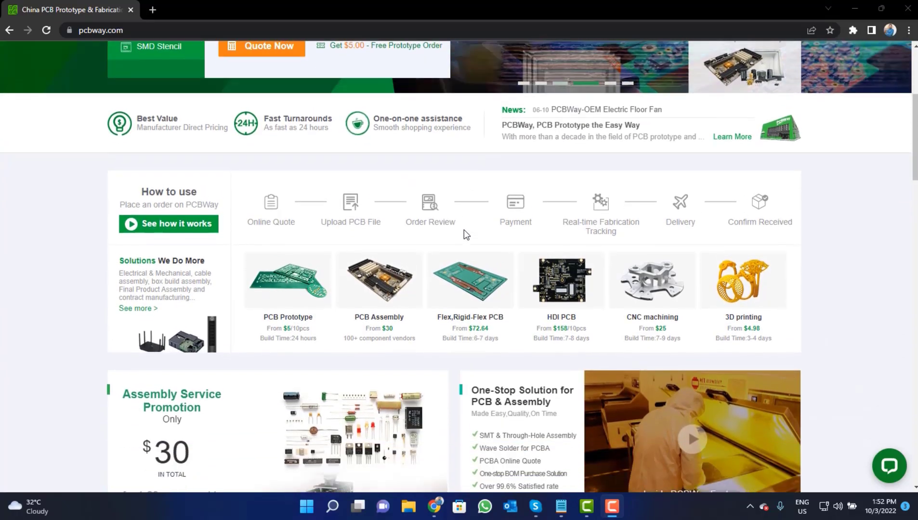
{"action": "scroll", "coordinate": [464, 229], "scroll_direction": "down", "scroll_amount": 3}
{"action": "scroll", "coordinate": [497, 231], "scroll_direction": "up", "scroll_amount": 8}
{"action": "scroll", "coordinate": [497, 230], "scroll_direction": "down", "scroll_amount": 2}
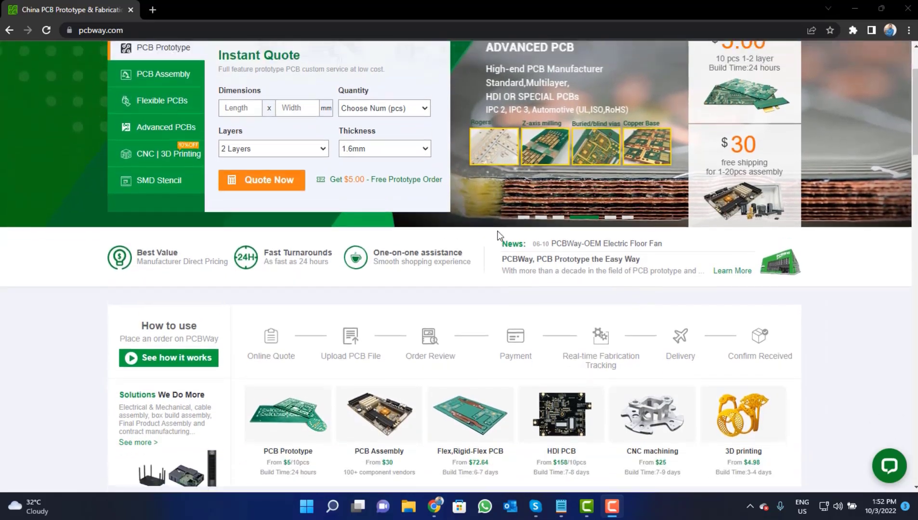
{"action": "scroll", "coordinate": [497, 231], "scroll_direction": "up", "scroll_amount": 4}
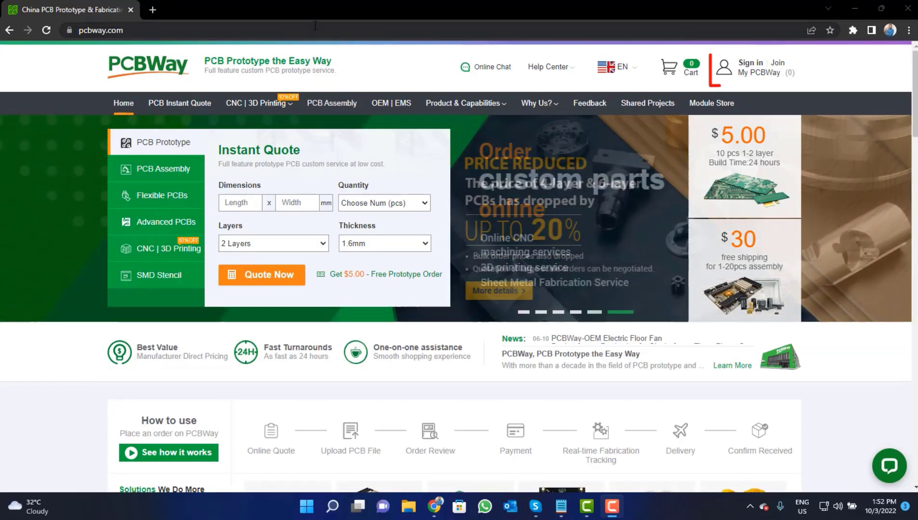
{"action": "mouse_move", "coordinate": [753, 68]}
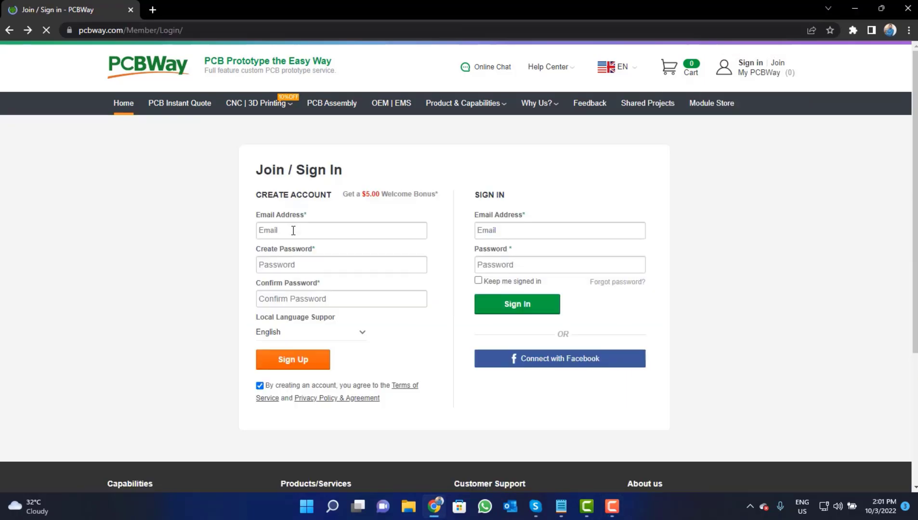
{"action": "left_click", "coordinate": [293, 230]}
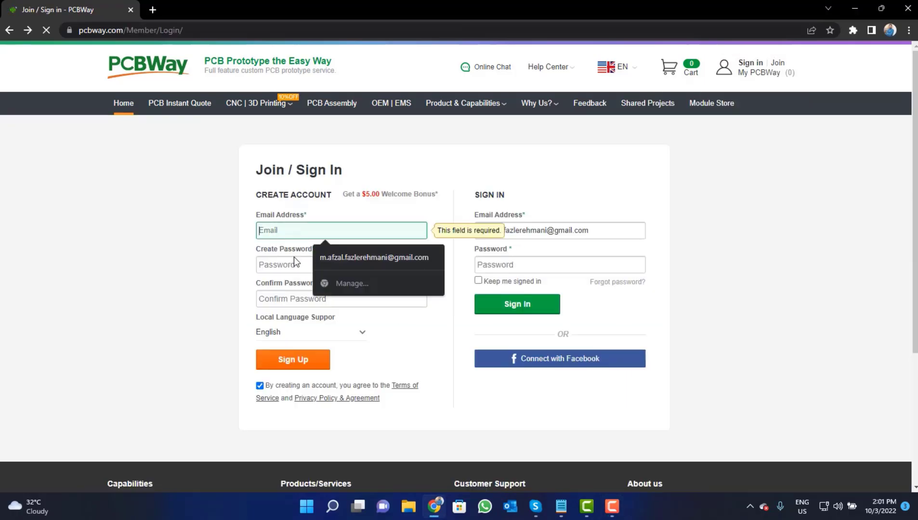
{"action": "left_click", "coordinate": [295, 264]}
{"action": "left_click", "coordinate": [295, 298]}
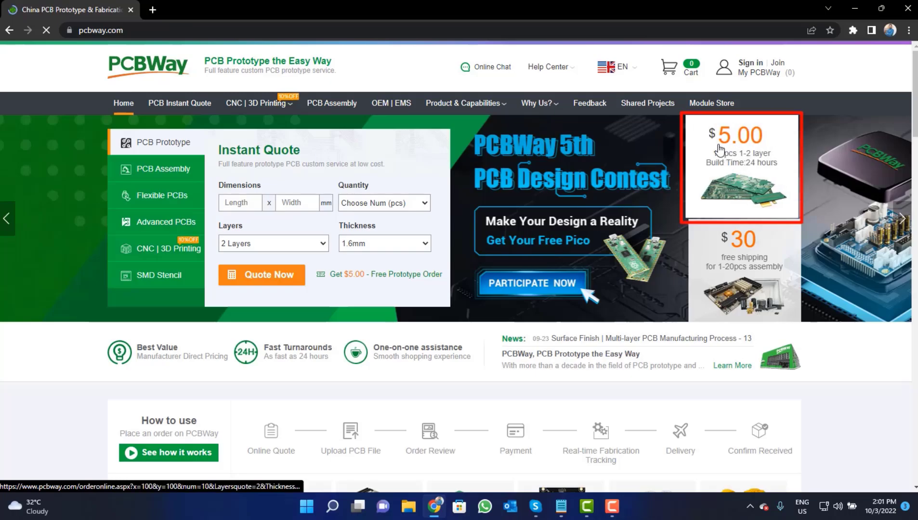
Step: Open the $5.00 prototype PCB quote and compare shipping methods, with DHL totalling $28.35 for ten boards
{"action": "left_click", "coordinate": [758, 166]}
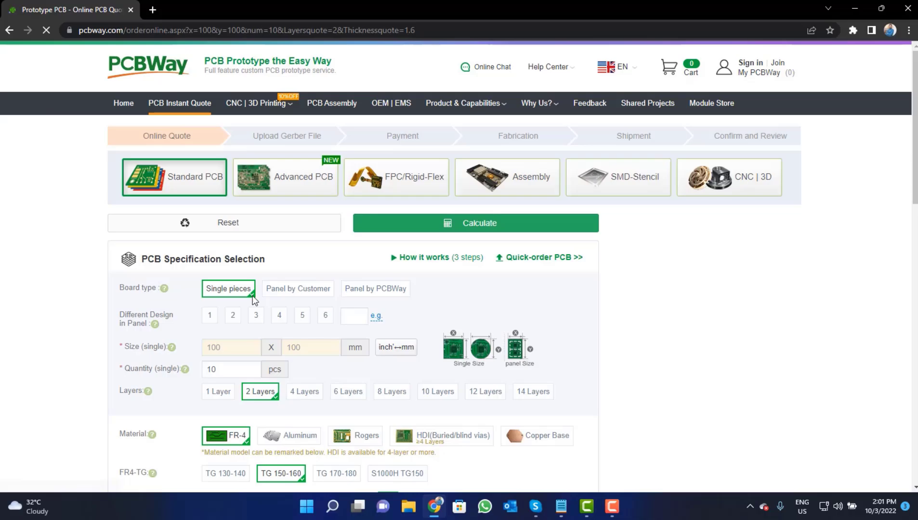
{"action": "scroll", "coordinate": [330, 251], "scroll_direction": "down", "scroll_amount": 1}
{"action": "scroll", "coordinate": [216, 263], "scroll_direction": "down", "scroll_amount": 2}
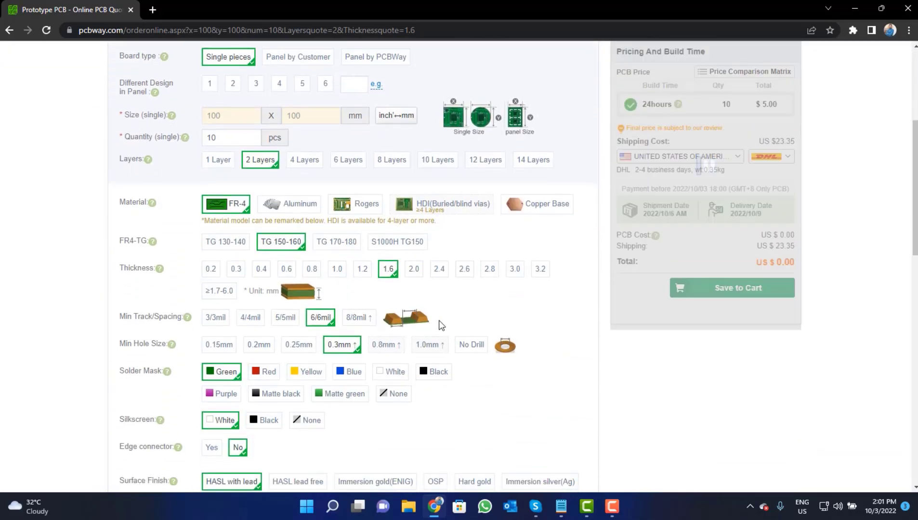
{"action": "left_click", "coordinate": [739, 159]}
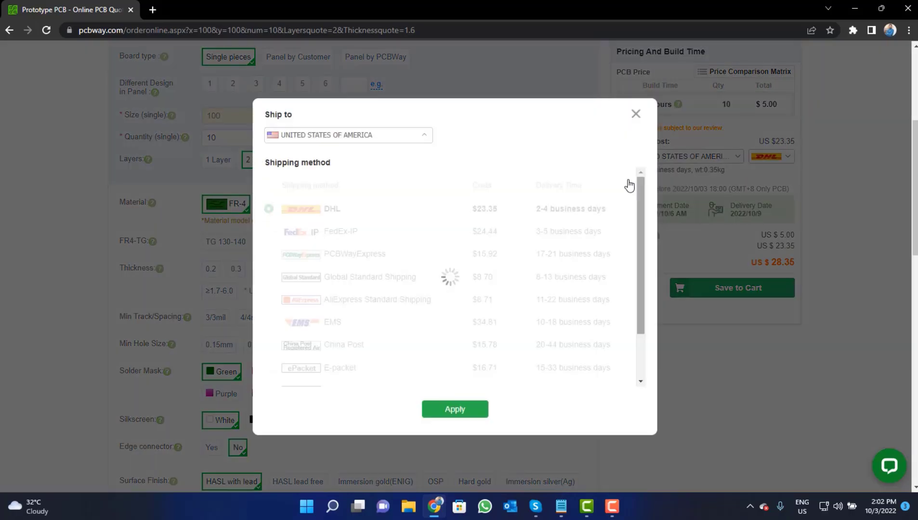
{"action": "left_click", "coordinate": [634, 115]}
{"action": "left_click", "coordinate": [782, 159]}
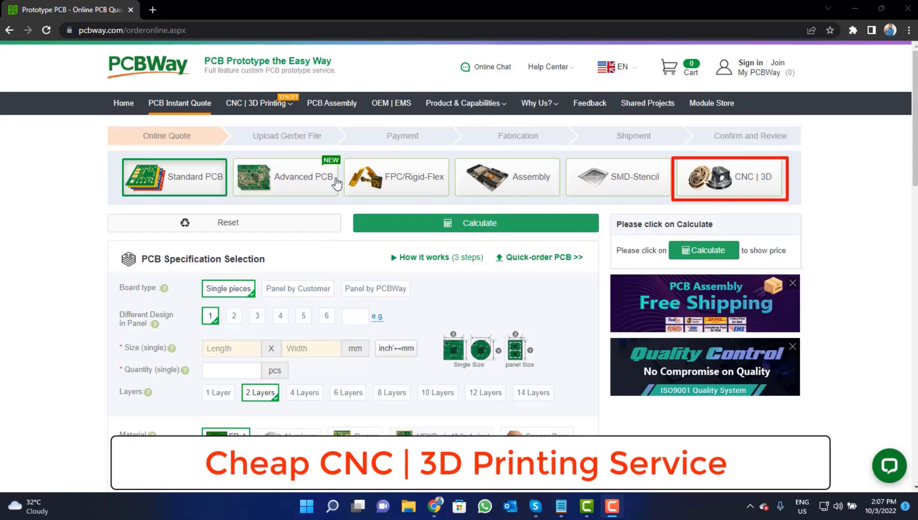
Step: Open the CNC | 3D printing service from the Online Quote page in a new tab
{"action": "left_click", "coordinate": [731, 190]}
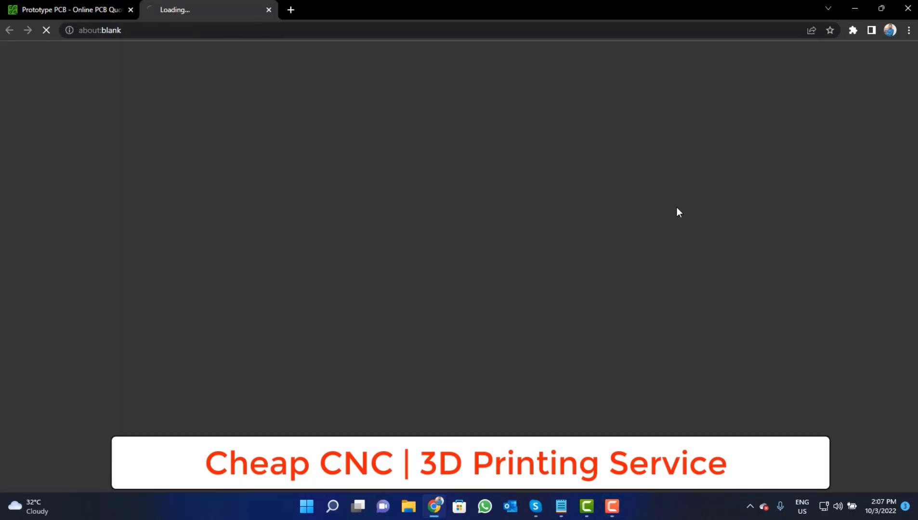